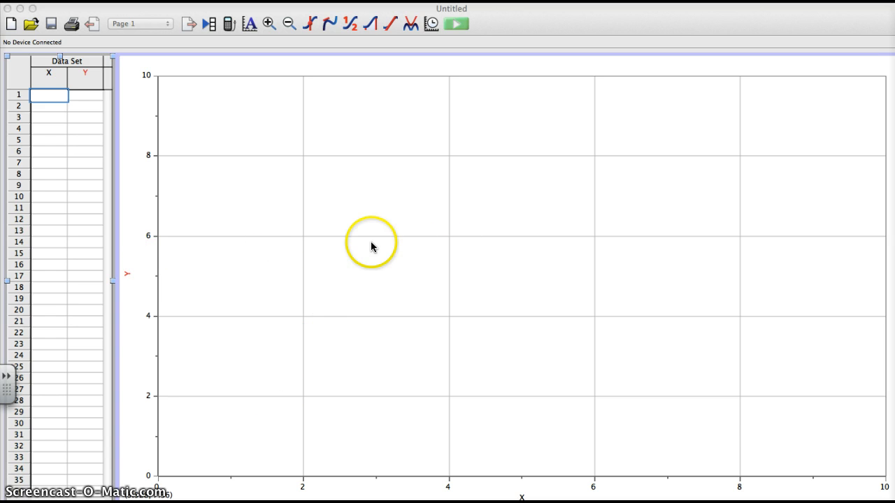
# - Define the X column with the name "masse", short name "m" and units "g"
pyautogui.doubleClick(51, 75)
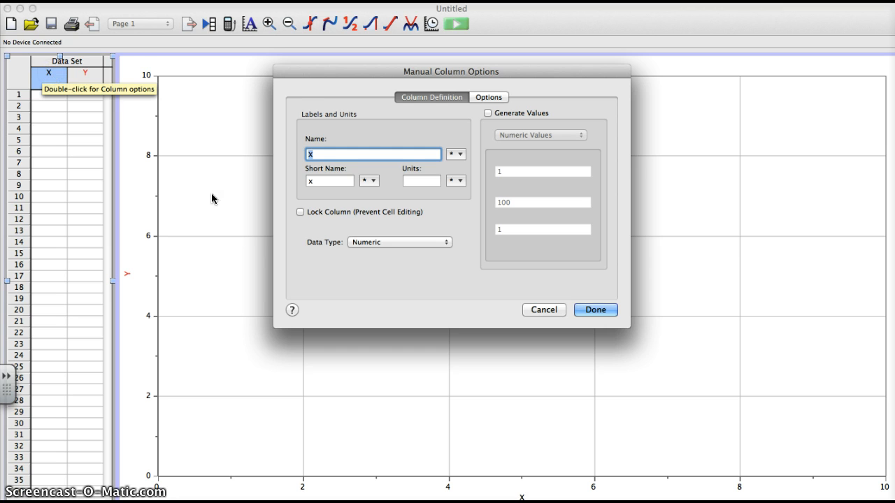
pyautogui.click(324, 257)
pyautogui.write('masse')
pyautogui.click(316, 182)
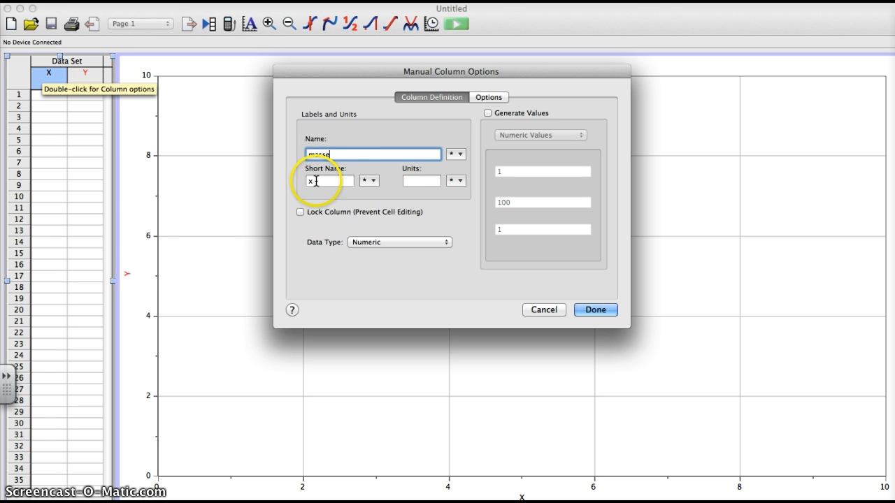
pyautogui.press('BackSpace')
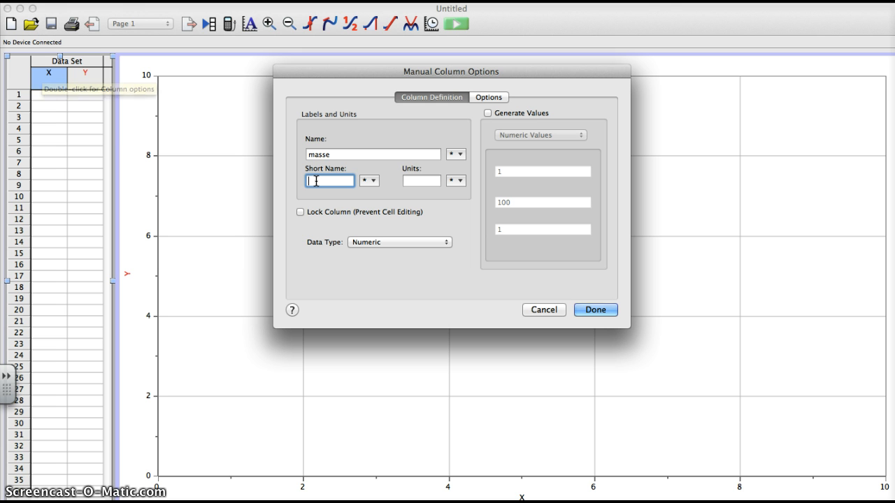
pyautogui.write('m')
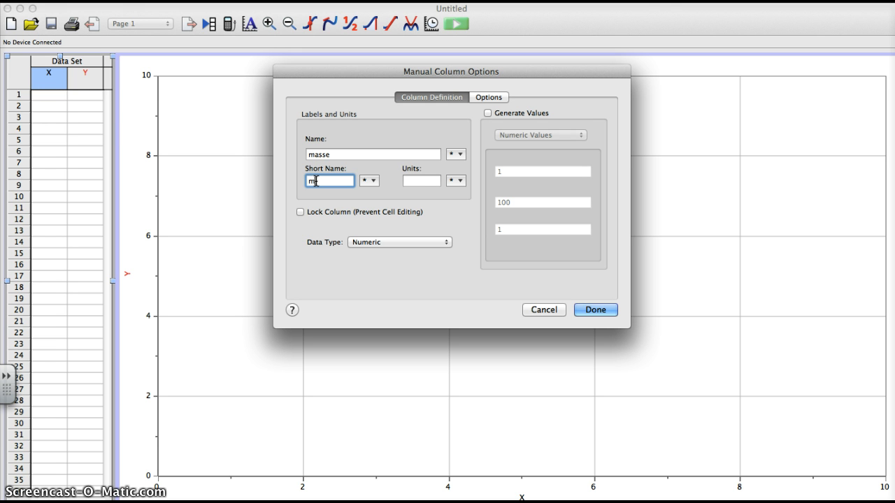
pyautogui.click(424, 181)
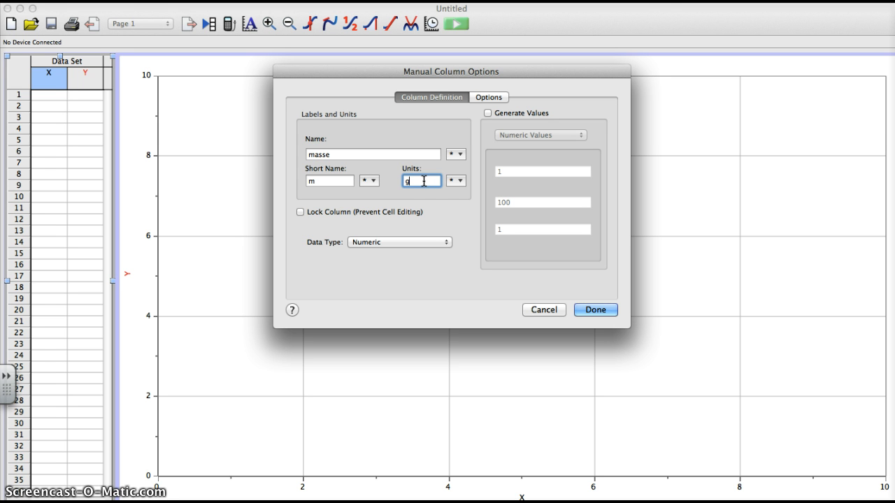
pyautogui.click(431, 199)
pyautogui.click(591, 310)
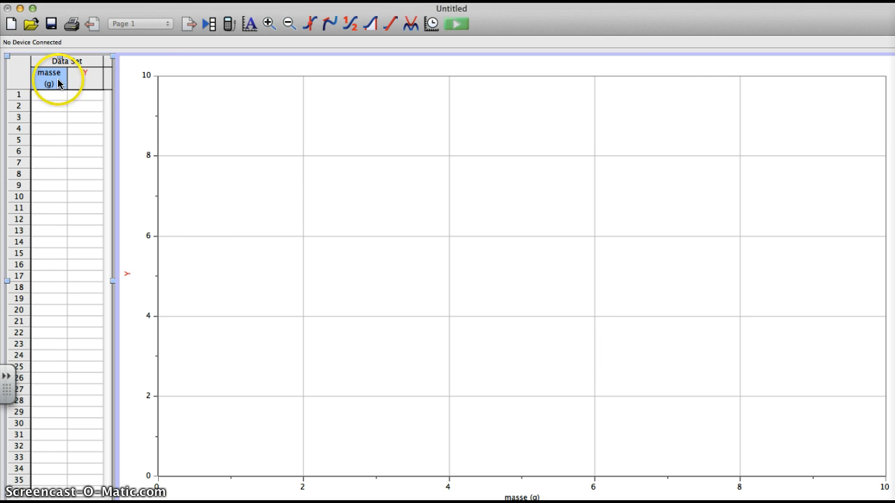
# - Define the Y column with the name "Tyngdekraft", short name "F" and units "N"
pyautogui.doubleClick(80, 83)
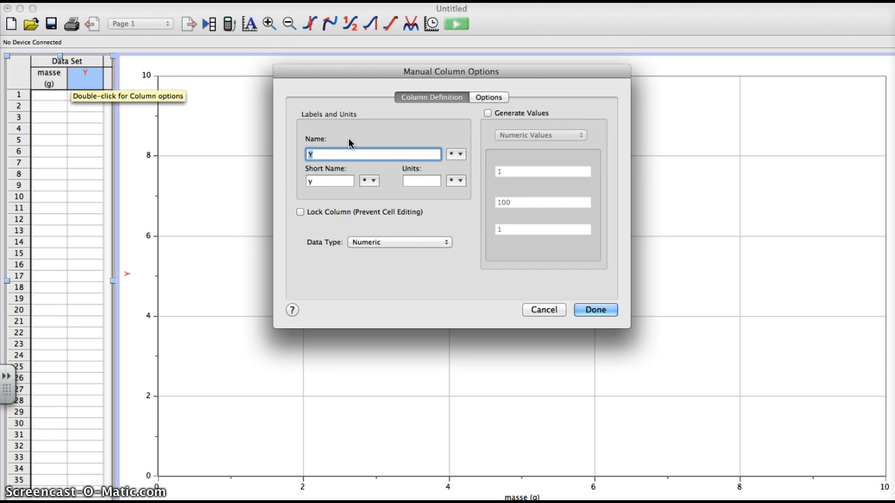
pyautogui.write('Tyngdekraft')
pyautogui.click(314, 182)
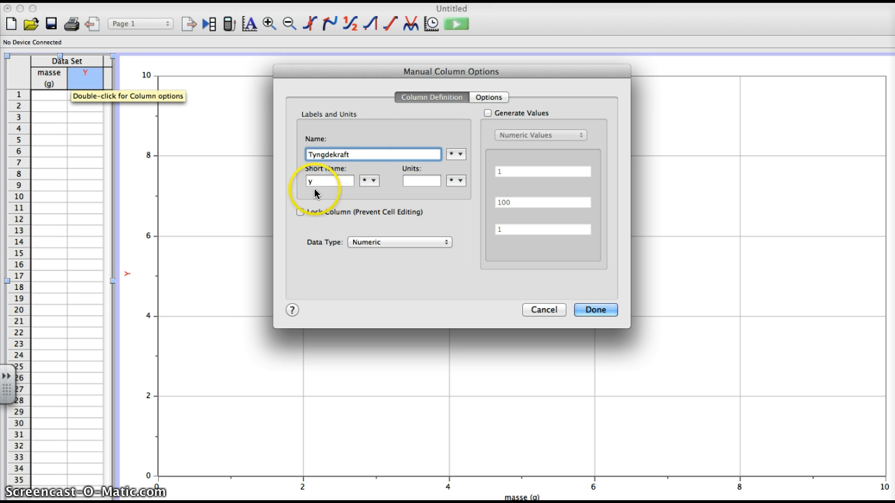
pyautogui.press('BackSpace')
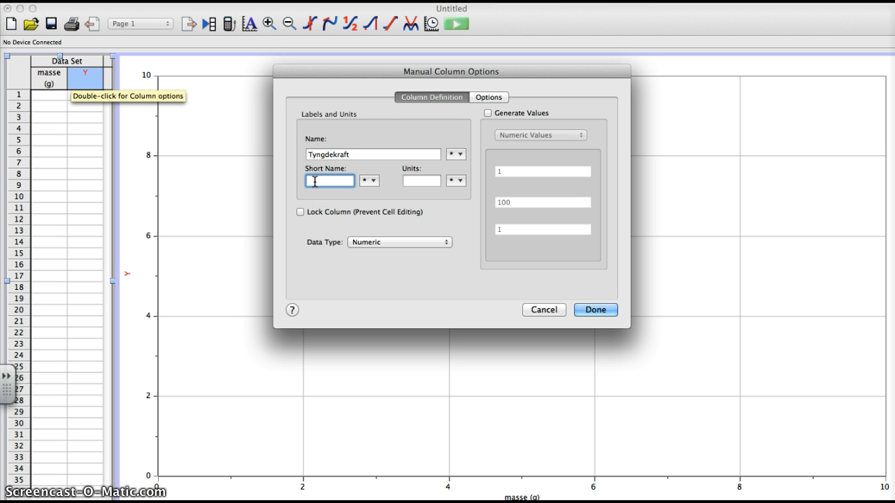
pyautogui.write('F')
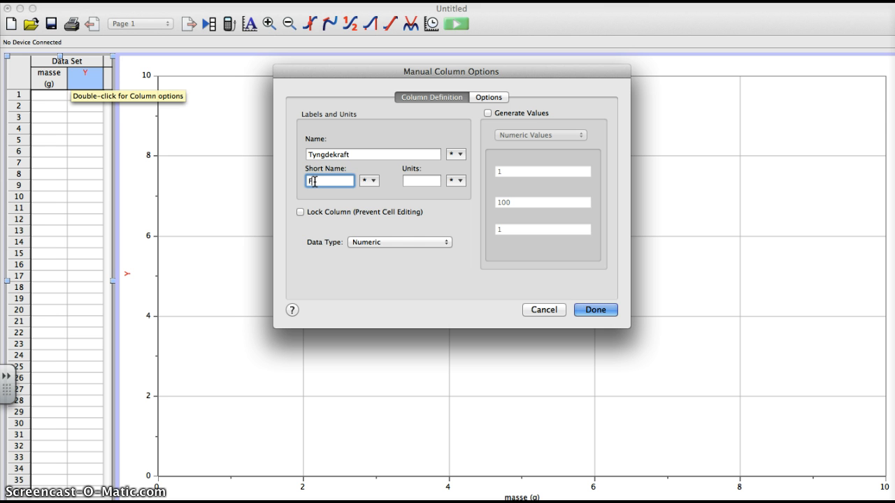
pyautogui.click(373, 183)
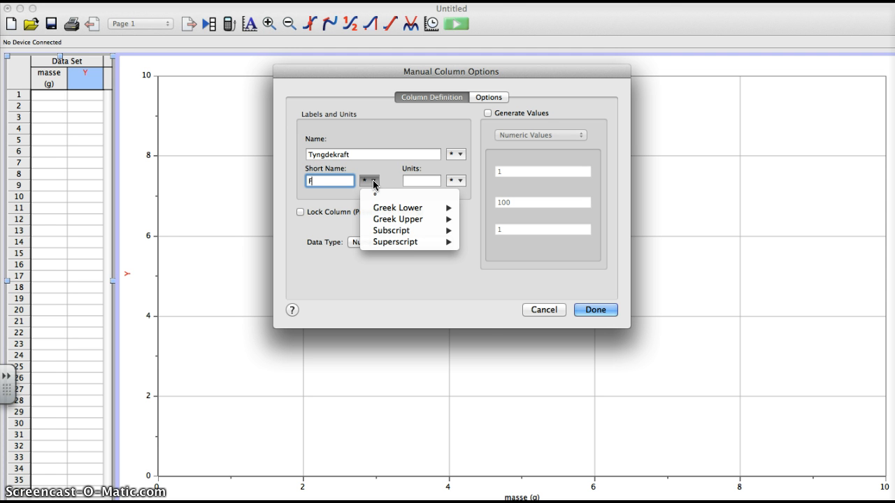
pyautogui.moveTo(386, 233)
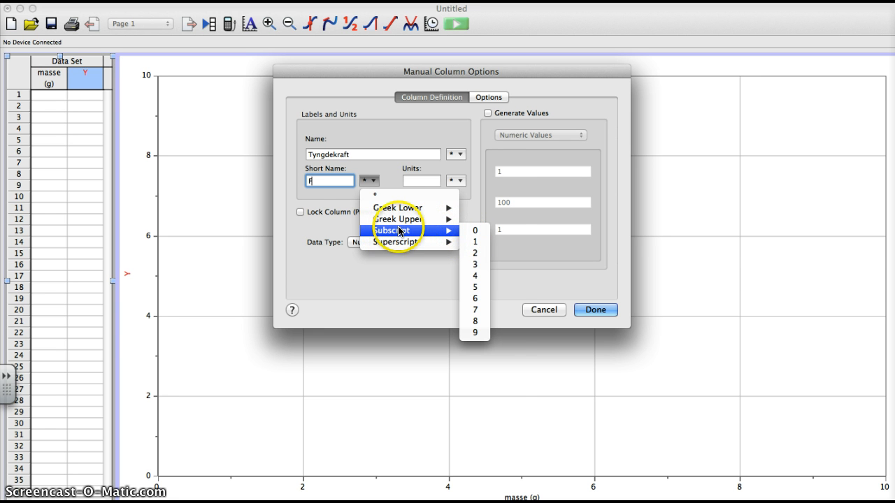
pyautogui.moveTo(396, 211)
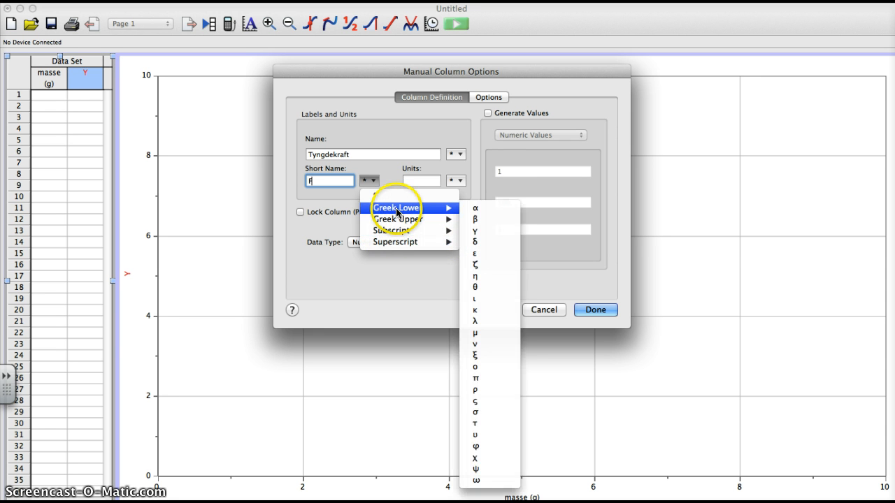
pyautogui.click(332, 181)
pyautogui.click(426, 181)
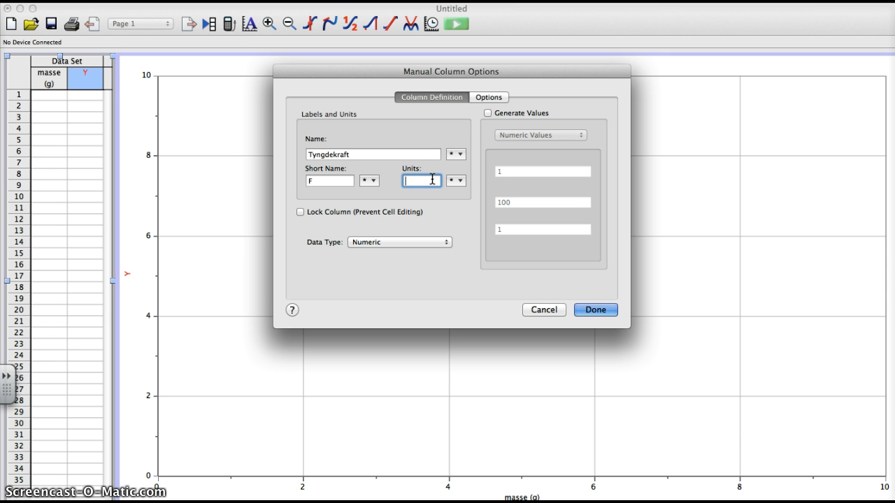
pyautogui.write('N')
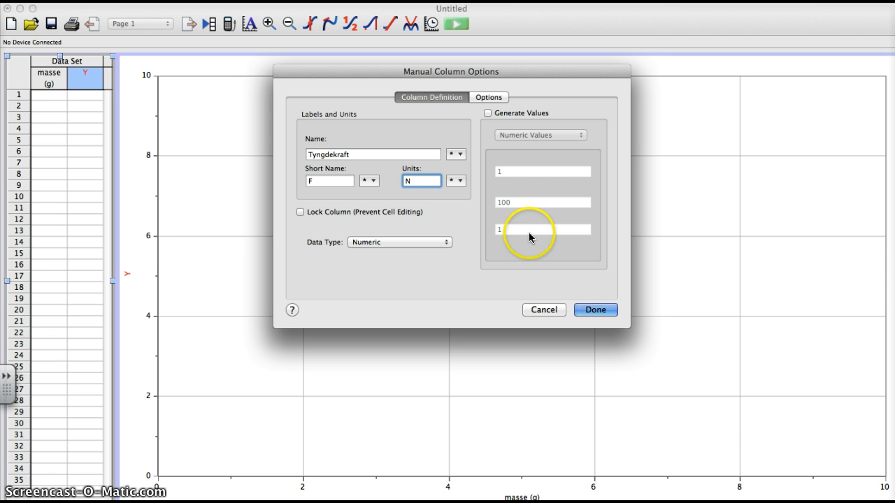
pyautogui.click(587, 310)
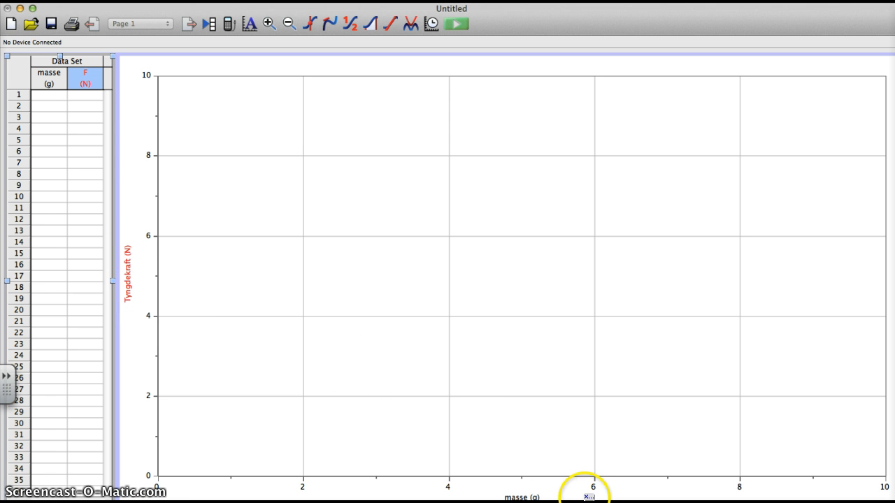
# - Enter the masses 20, 49, 100, 150, 200, 250 and 500 in rows 1 to 7 of the masse column
pyautogui.click(48, 96)
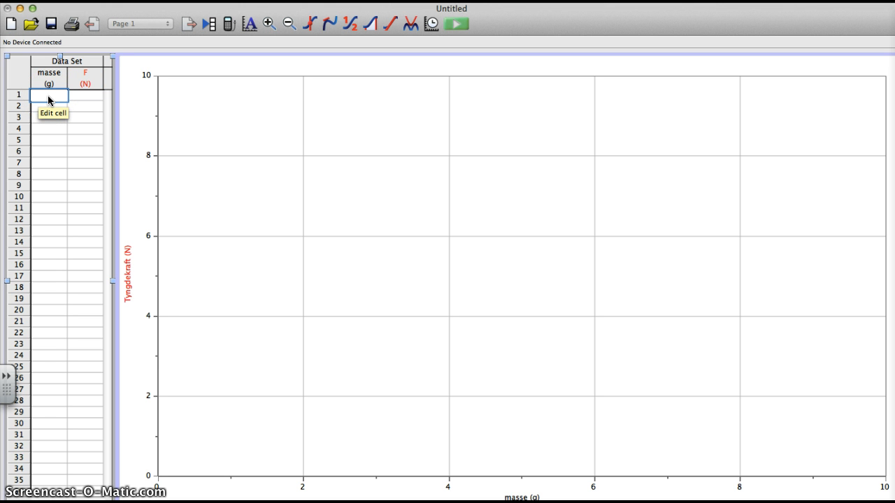
pyautogui.click(42, 107)
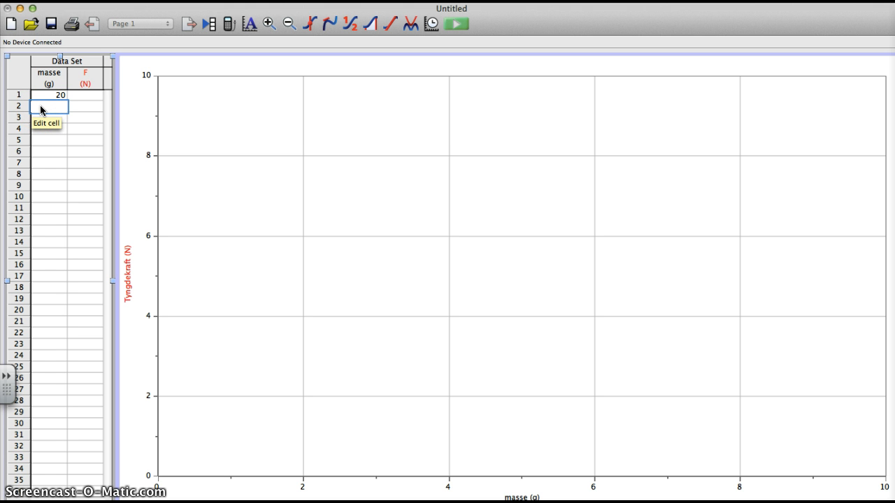
pyautogui.write('49')
pyautogui.click(38, 118)
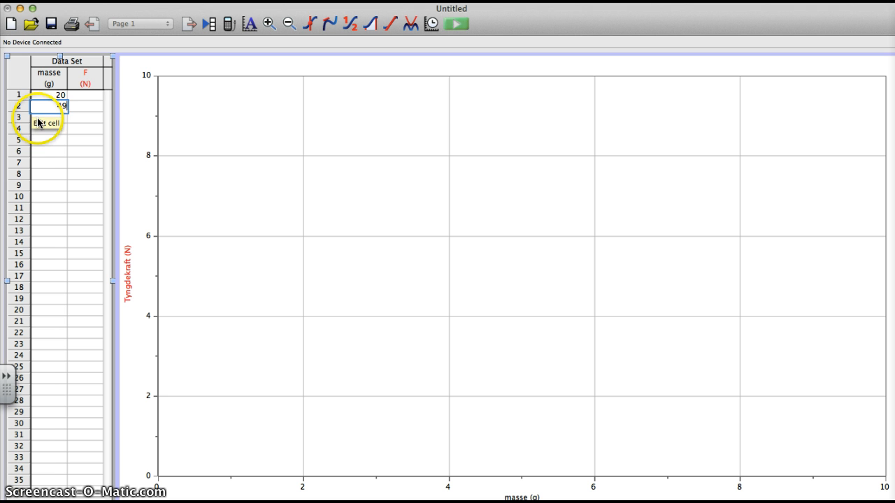
pyautogui.write('100')
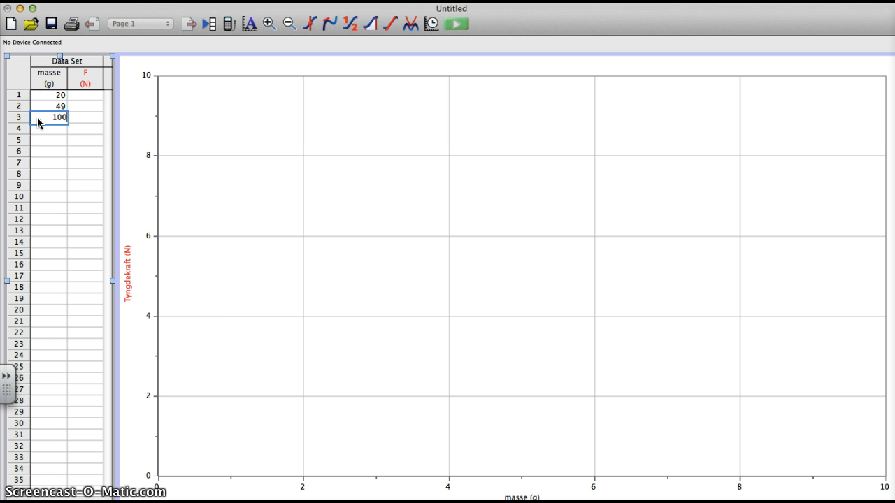
pyautogui.click(36, 127)
pyautogui.write('1')
pyautogui.click(36, 140)
pyautogui.write('200')
pyautogui.click(42, 150)
pyautogui.write('250')
pyautogui.click(44, 164)
pyautogui.write('500')
# - Enter the forces 0.2, 0.55, 1.1, 1.4, 2.1, 2.25 and 4.75 in rows 1 to 7 of the F column
pyautogui.click(79, 95)
pyautogui.write('0.2')
pyautogui.click(81, 104)
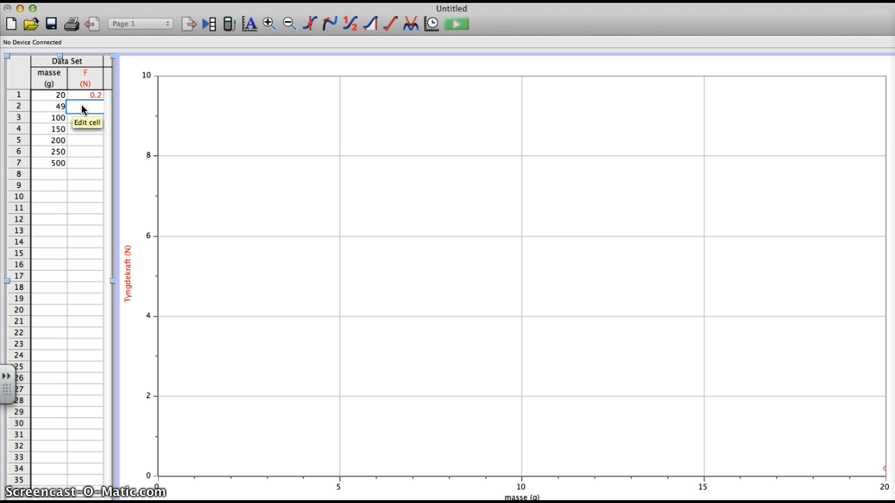
pyautogui.write('0,55')
pyautogui.click(77, 117)
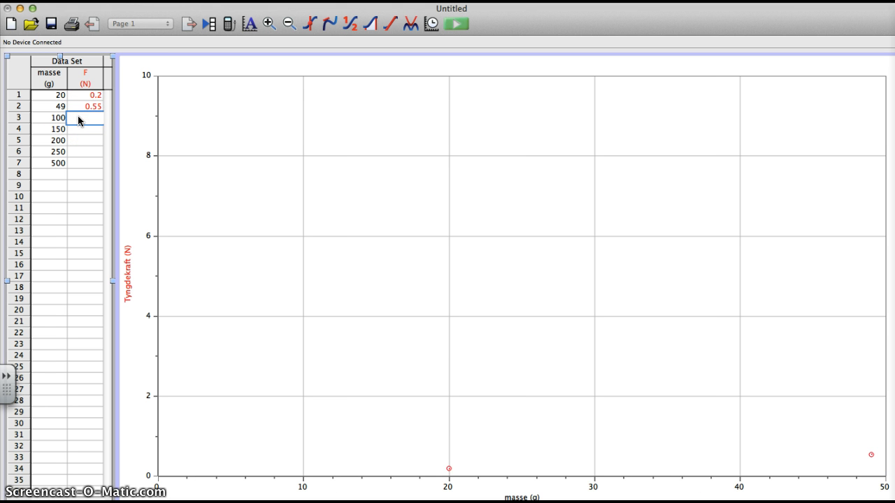
pyautogui.write('1,1')
pyautogui.click(77, 126)
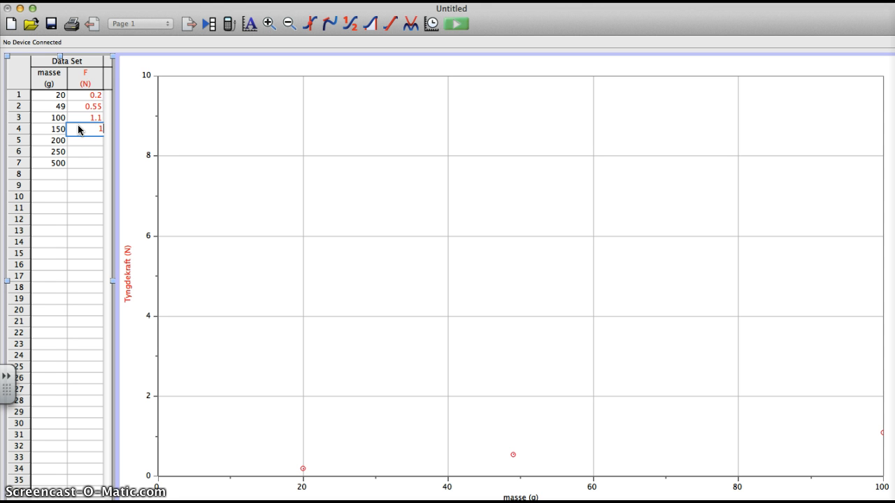
pyautogui.write('1,4')
pyautogui.click(78, 138)
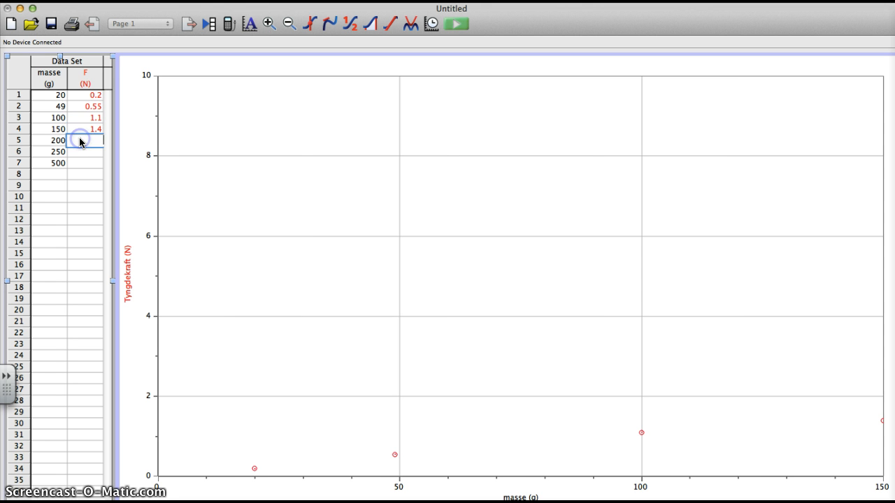
pyautogui.write('2,1')
pyautogui.click(81, 148)
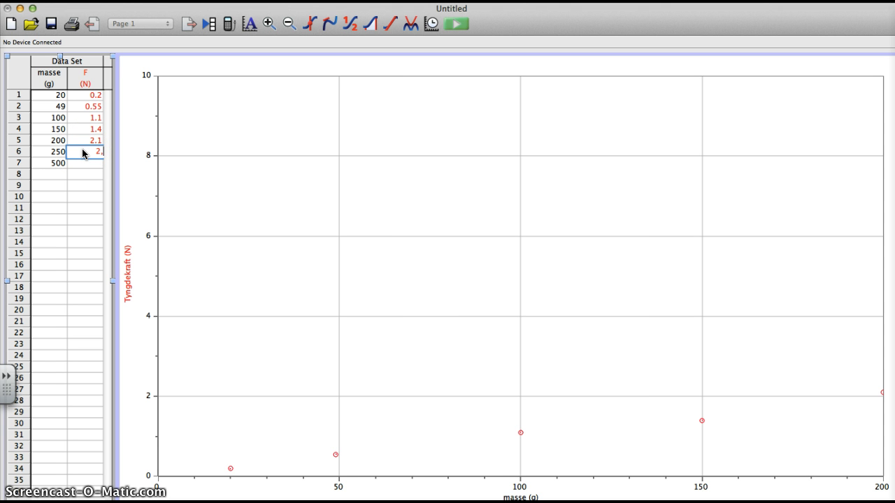
pyautogui.click(85, 168)
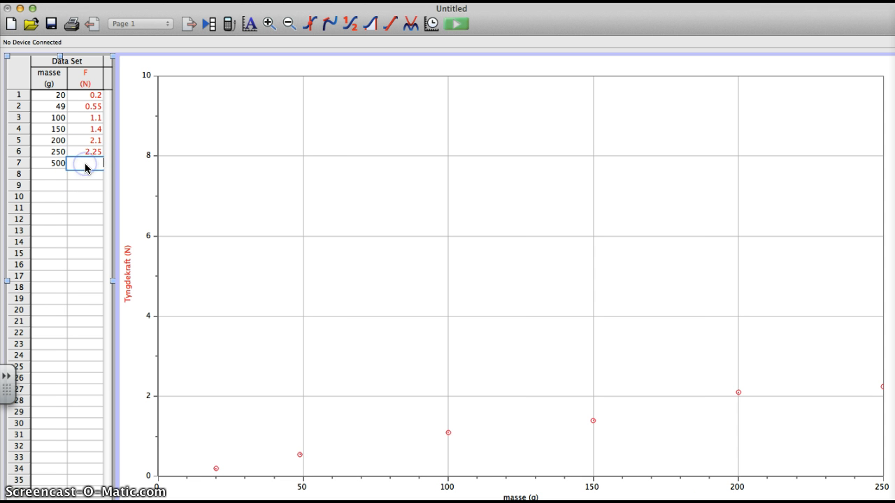
pyautogui.write('4.75')
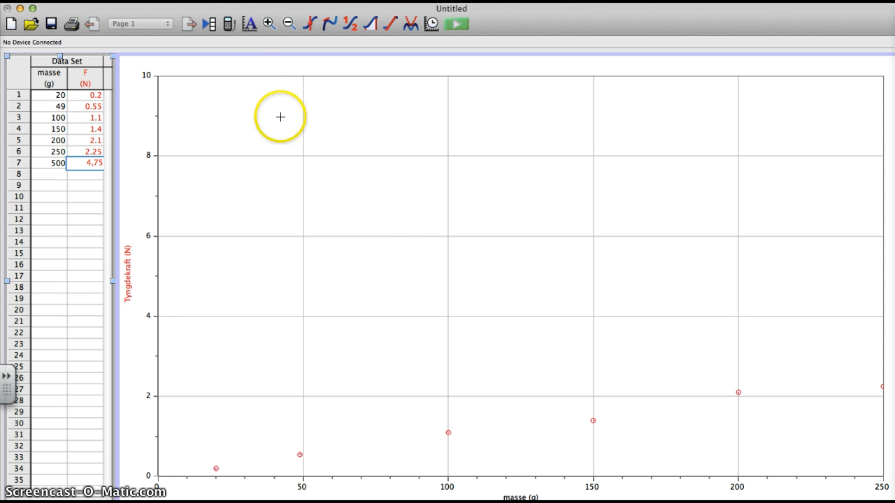
# - Autoscale the graph to fit all the entered data points
pyautogui.click(251, 26)
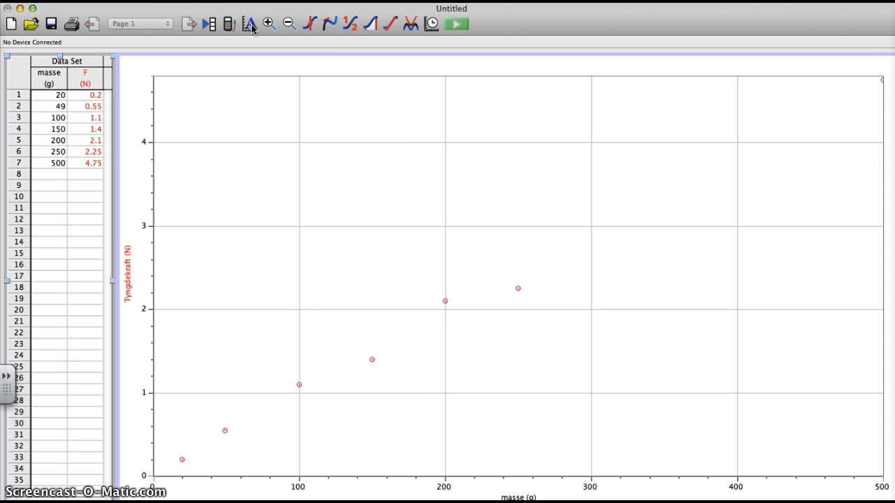
pyautogui.click(285, 307)
pyautogui.click(253, 1)
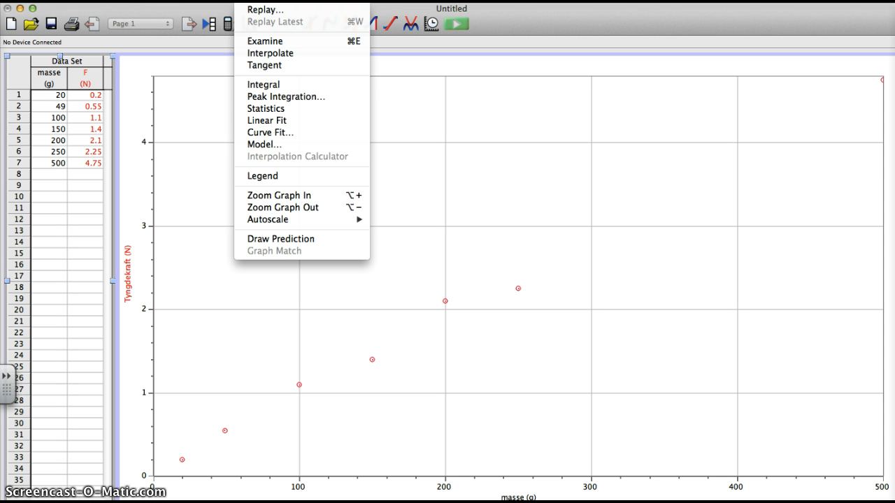
pyautogui.click(269, 132)
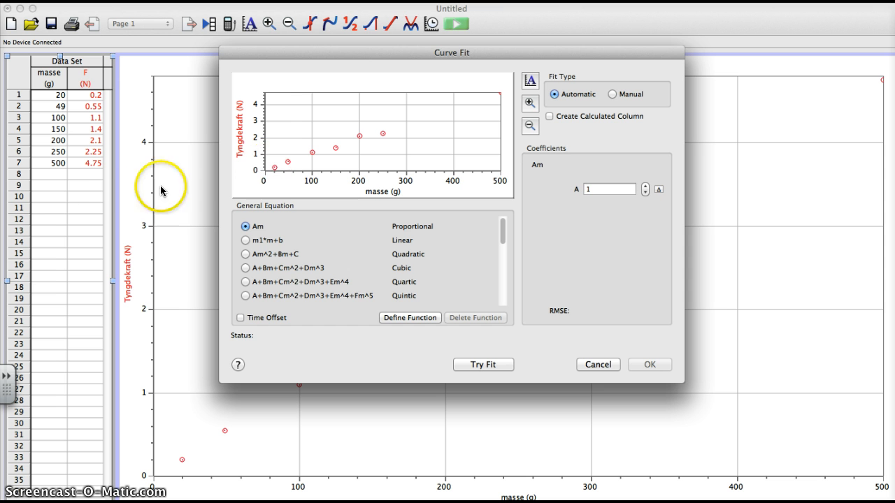
pyautogui.click(599, 364)
# - Add a zero point in row 8 of the data table, with masse 0 and F 0
pyautogui.click(50, 175)
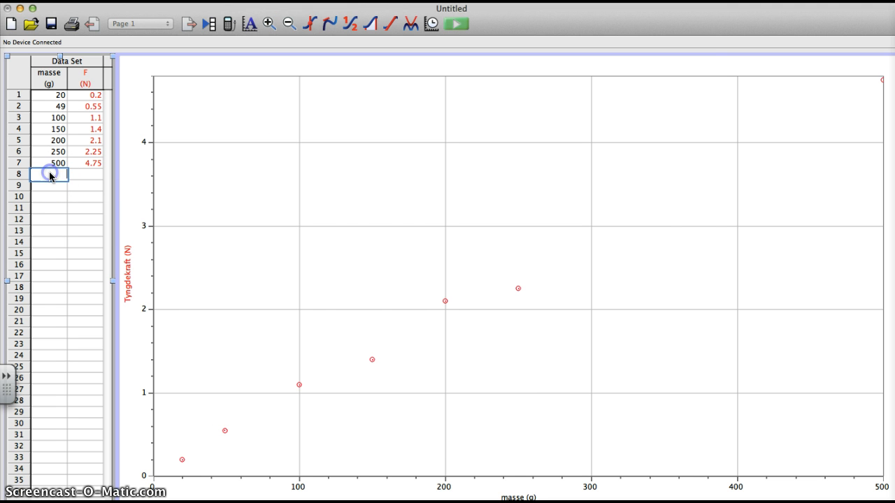
pyautogui.write('0')
pyautogui.click(77, 178)
pyautogui.click(176, 264)
pyautogui.press('Return')
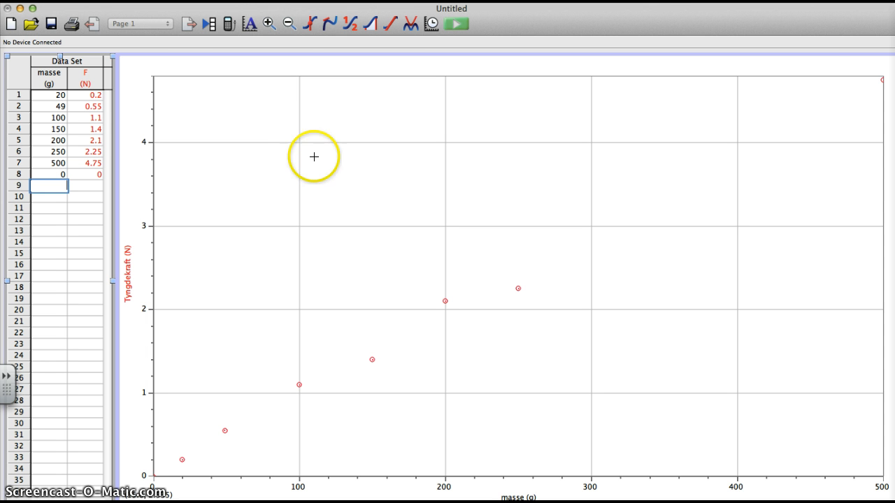
# - Fit a proportional curve (Am) to the plotted Tyngdekraft data with automatic Curve Fit and add it to the graph
pyautogui.click(255, 0)
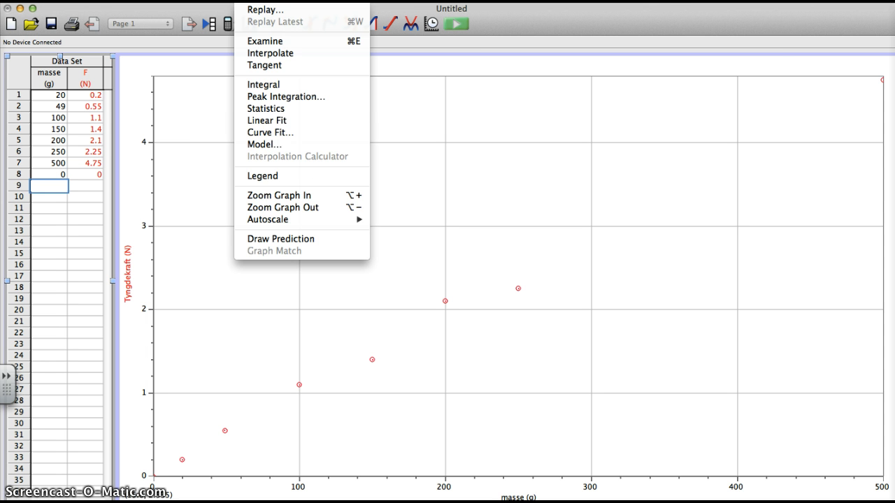
pyautogui.click(266, 132)
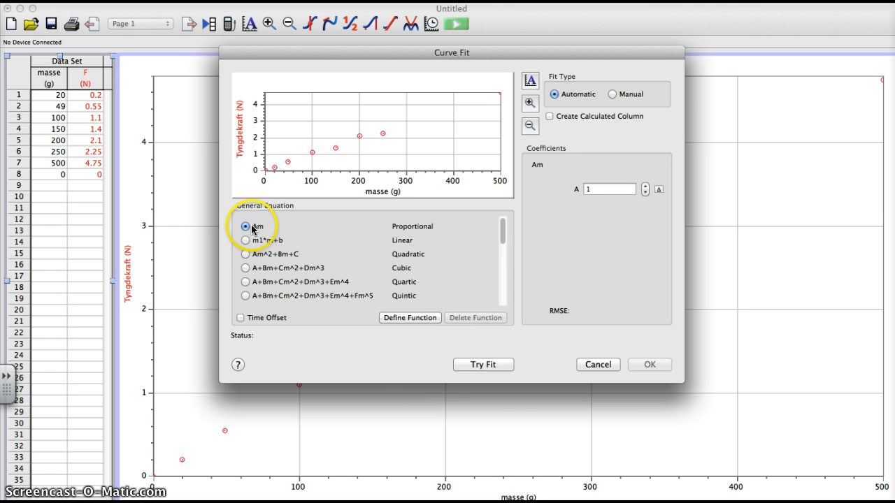
pyautogui.click(482, 365)
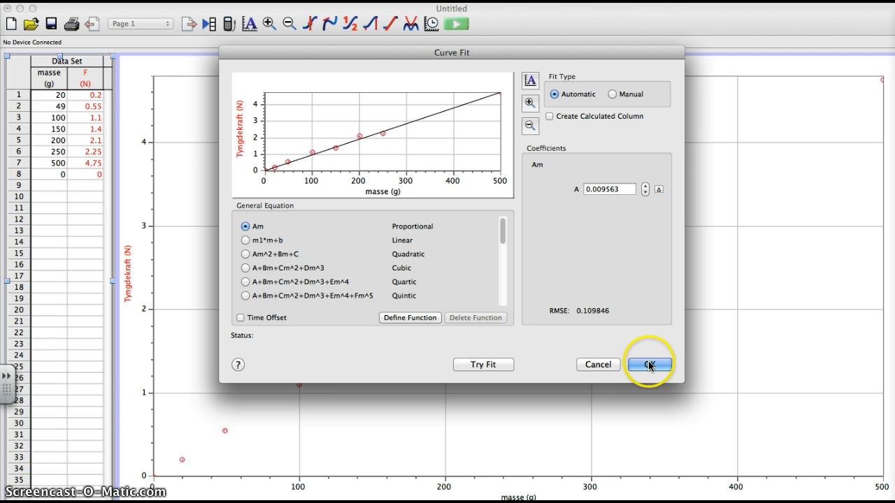
pyautogui.click(649, 363)
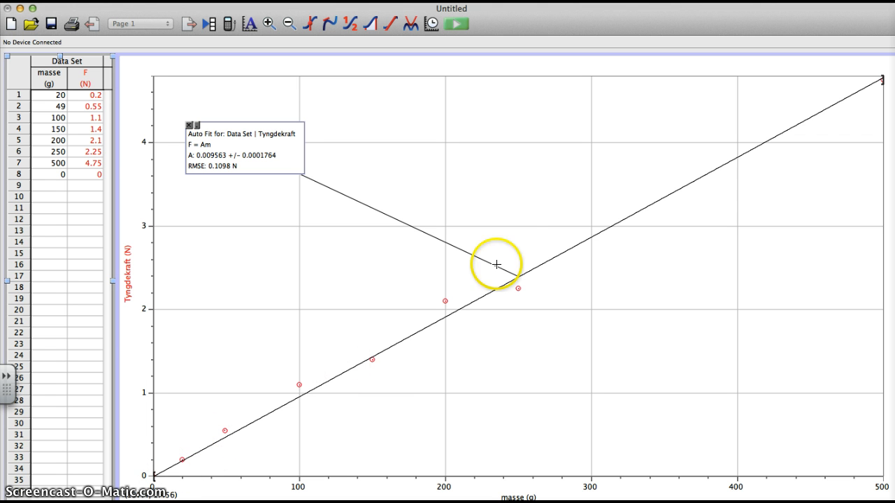
# - Set the font size of the curve fit's results box on the graph to 18
pyautogui.doubleClick(259, 149)
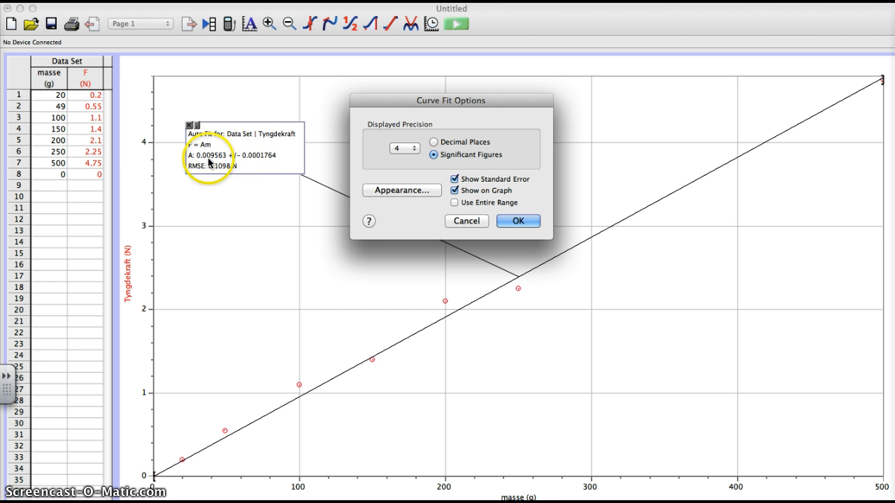
pyautogui.click(428, 193)
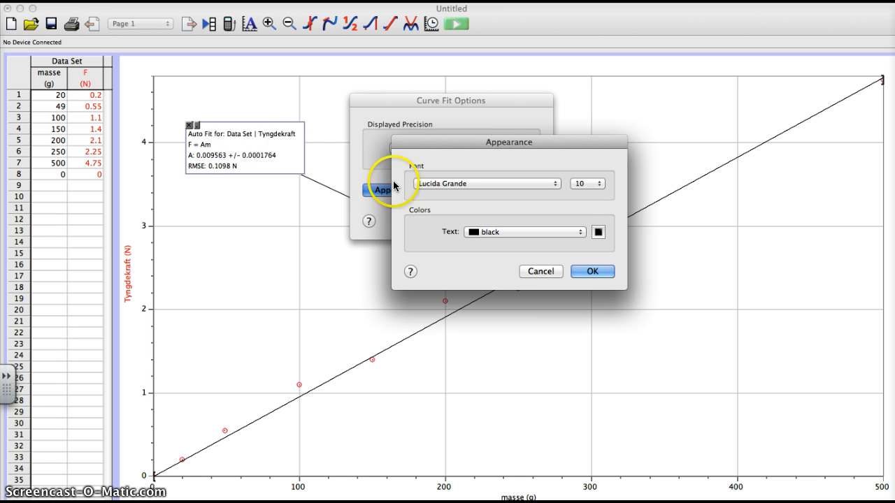
pyautogui.click(596, 184)
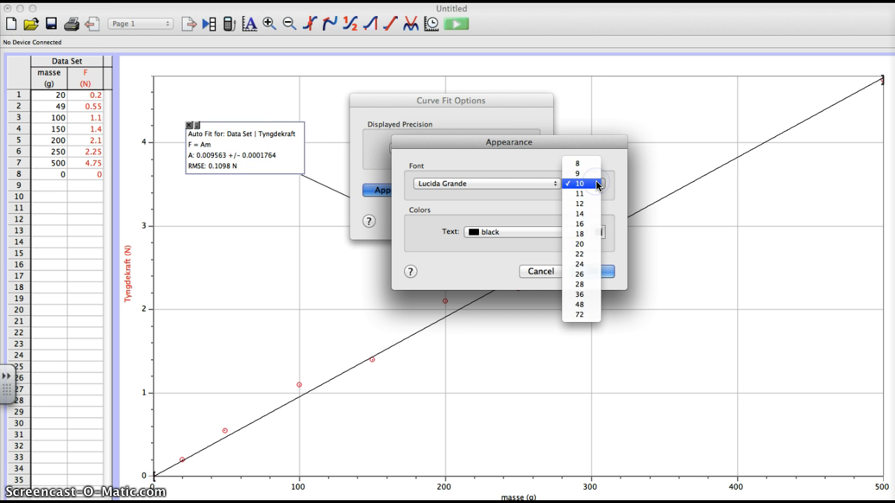
pyautogui.click(593, 233)
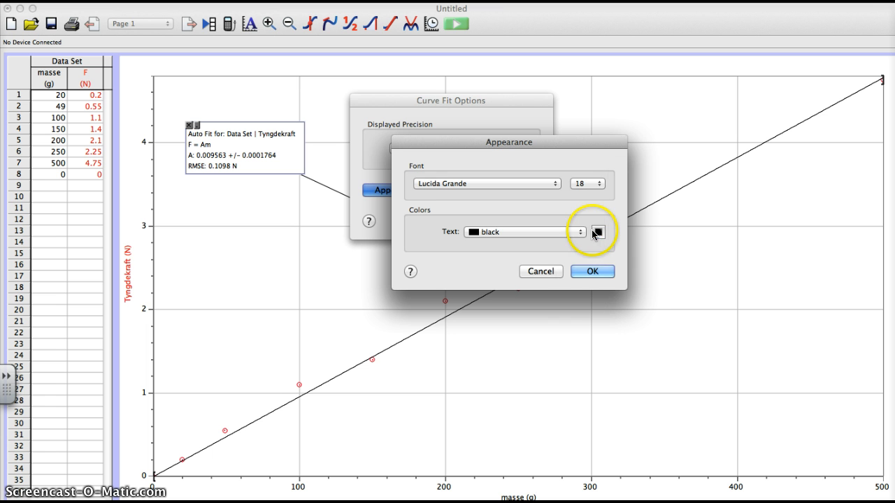
pyautogui.click(592, 272)
pyautogui.click(527, 224)
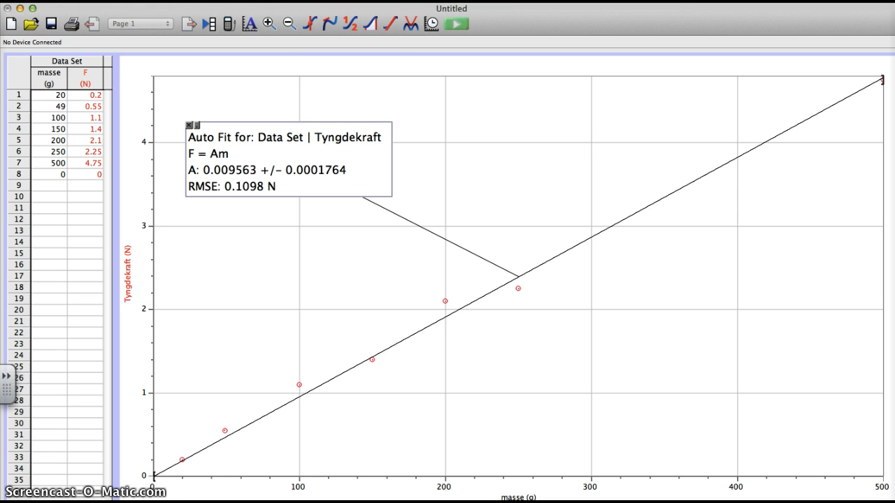
# - Insert a text box on the graph below the fit results, reading "Tabelværdi for tyngdeaccelerationen"
pyautogui.click(309, 1)
pyautogui.click(308, 67)
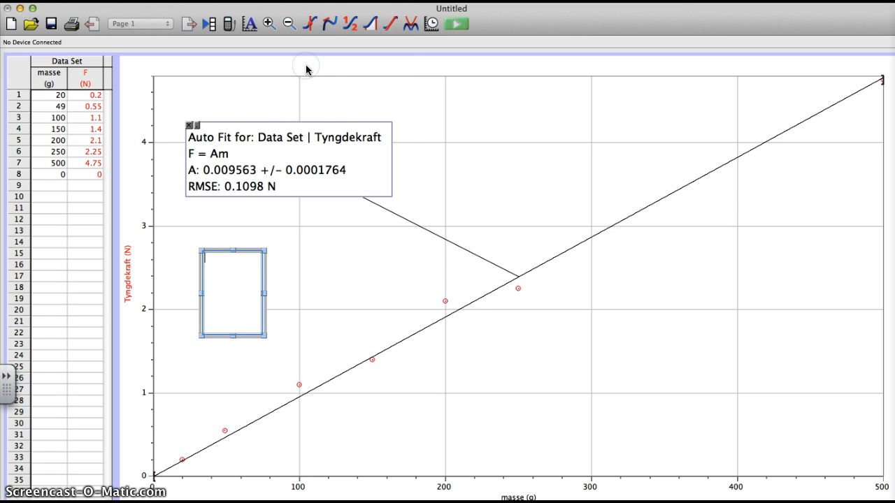
pyautogui.click(255, 316)
pyautogui.write('Tabelværdig')
pyautogui.press('BackSpace')
pyautogui.press('BackSpace')
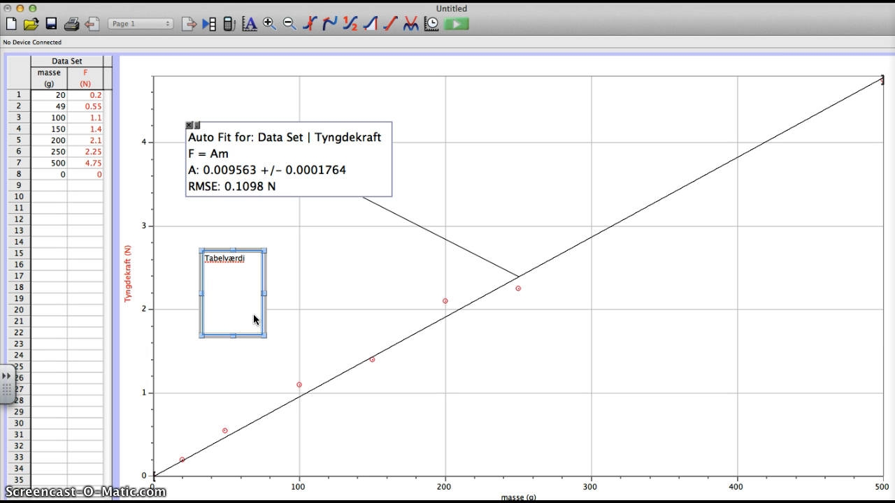
pyautogui.write('for tyngdeaccelerationen')
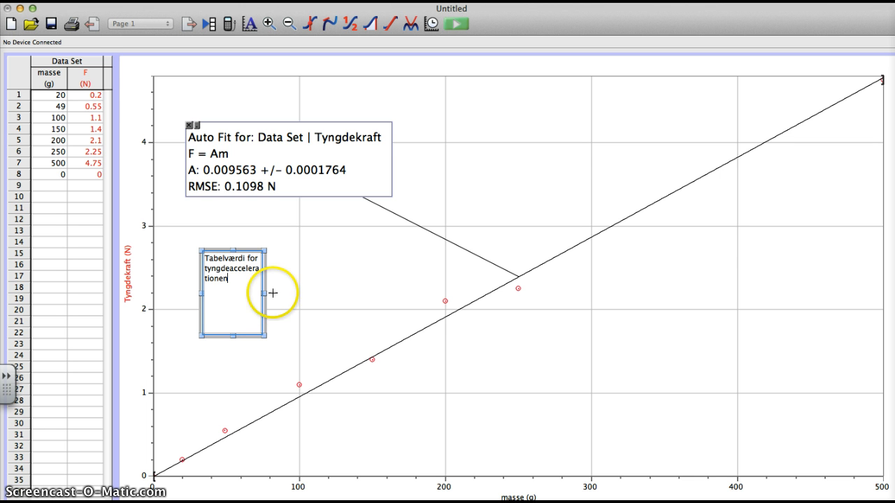
# - Widen the text box so its heading fits on one line, extend it upward, and add the line "g=9,82N/kg"
pyautogui.moveTo(263, 295); pyautogui.dragTo(342, 293)
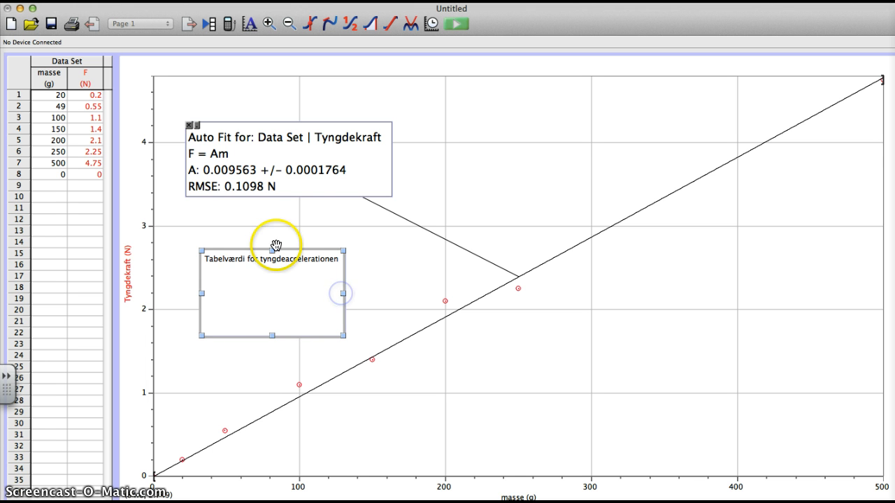
pyautogui.moveTo(275, 246); pyautogui.dragTo(272, 229)
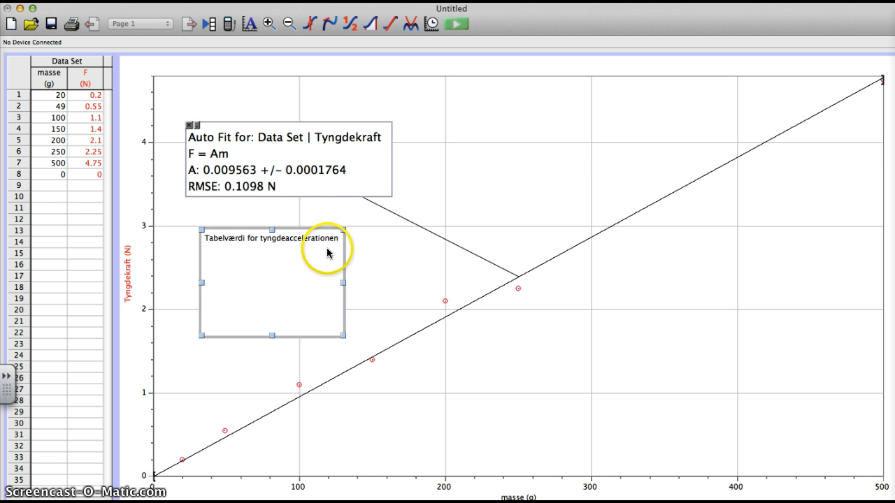
pyautogui.click(227, 250)
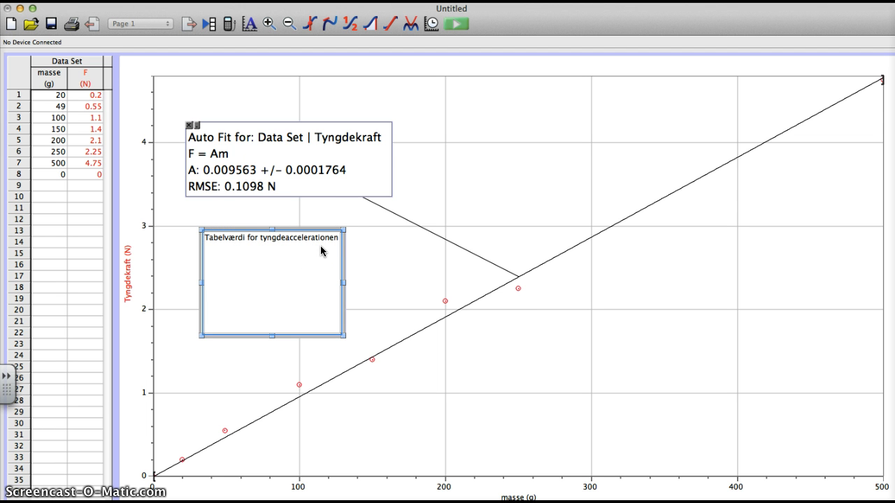
pyautogui.write('g=9,82N/kg')
# - Leave a blank line in the text box and add the line "Målte værdi g=0,009563N/g" below it
pyautogui.press('Return')
pyautogui.press('Return')
pyautogui.write('Målte værdi')
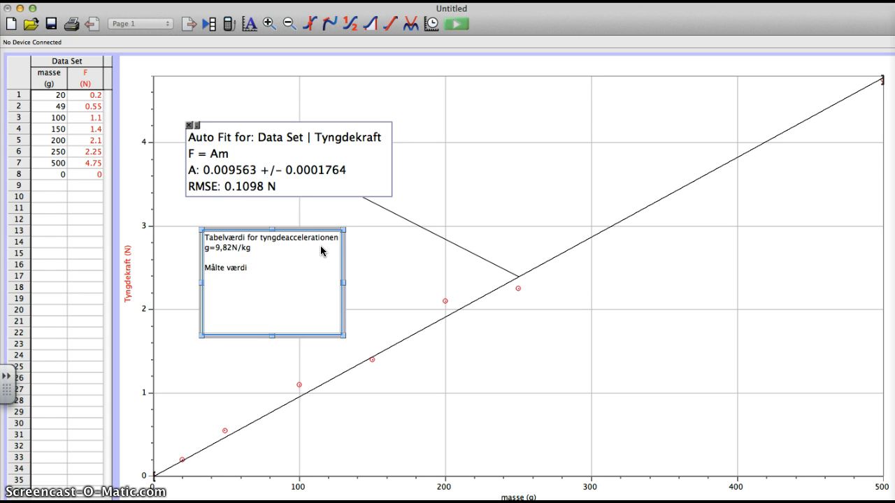
pyautogui.write('g=0,009563')
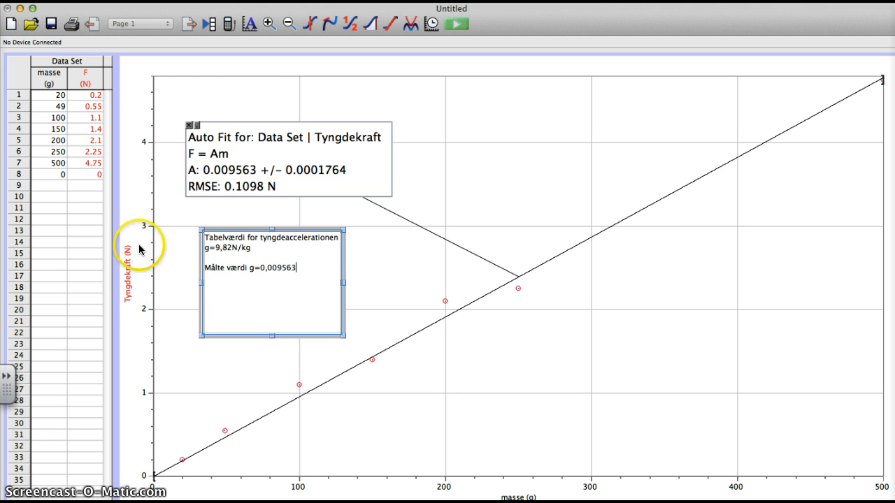
pyautogui.write('N/g')
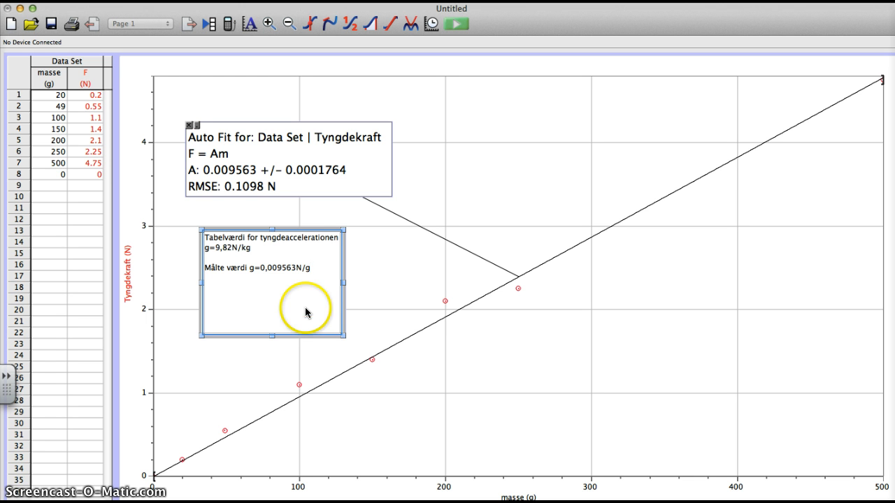
pyautogui.click(313, 272)
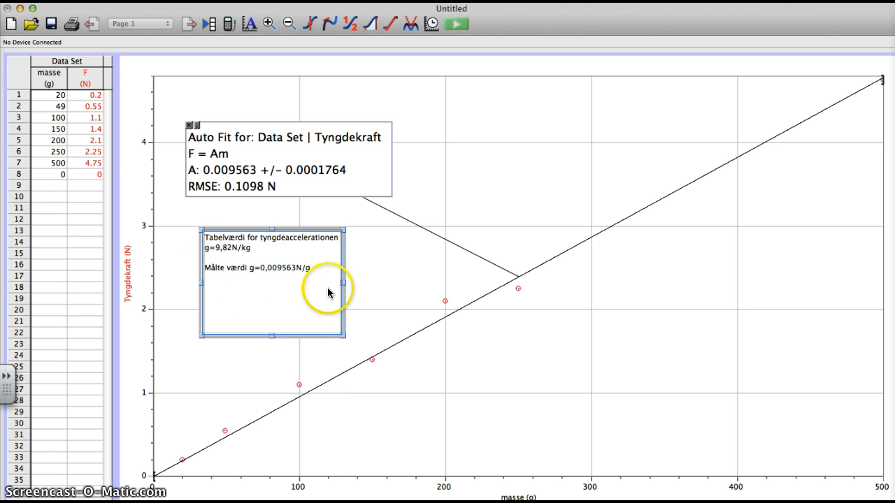